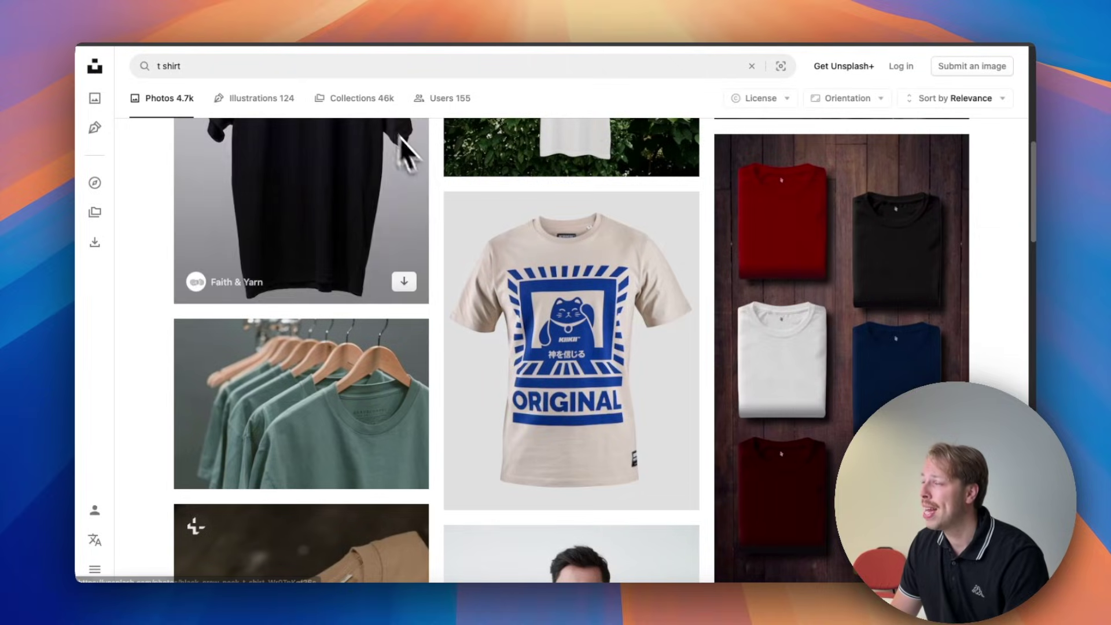
Step: Open the beige "ORIGINAL" cat-print t-shirt photo from the t shirt photo results
left_click(260, 67)
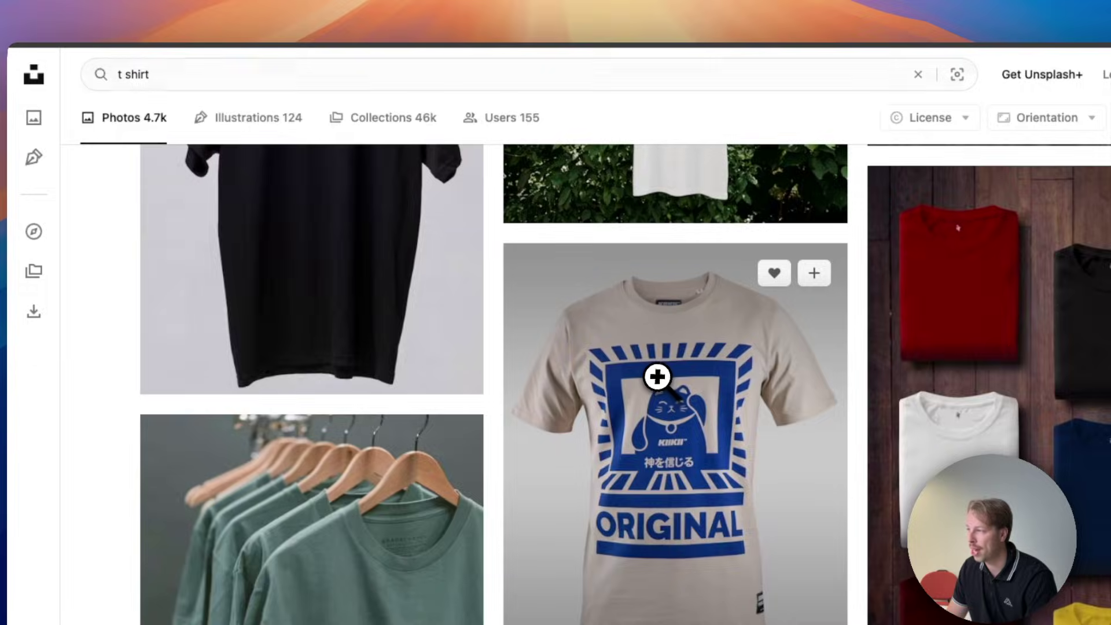
left_click(657, 377)
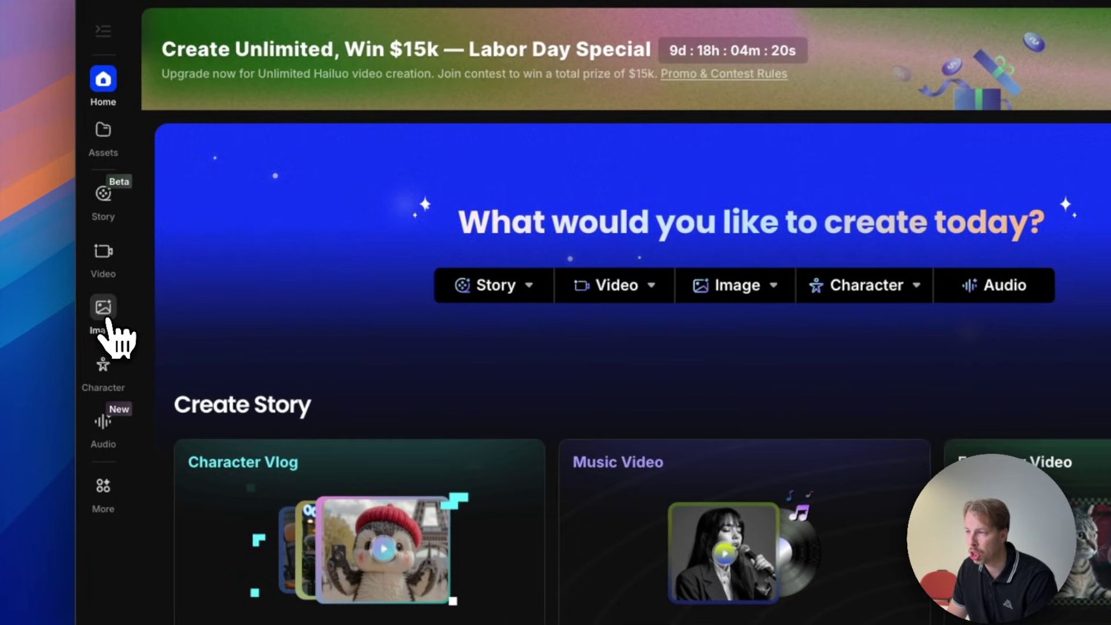
Step: In OpenArt, start creating an image, browse the public models and choose Nano Banana as the model
left_click(103, 312)
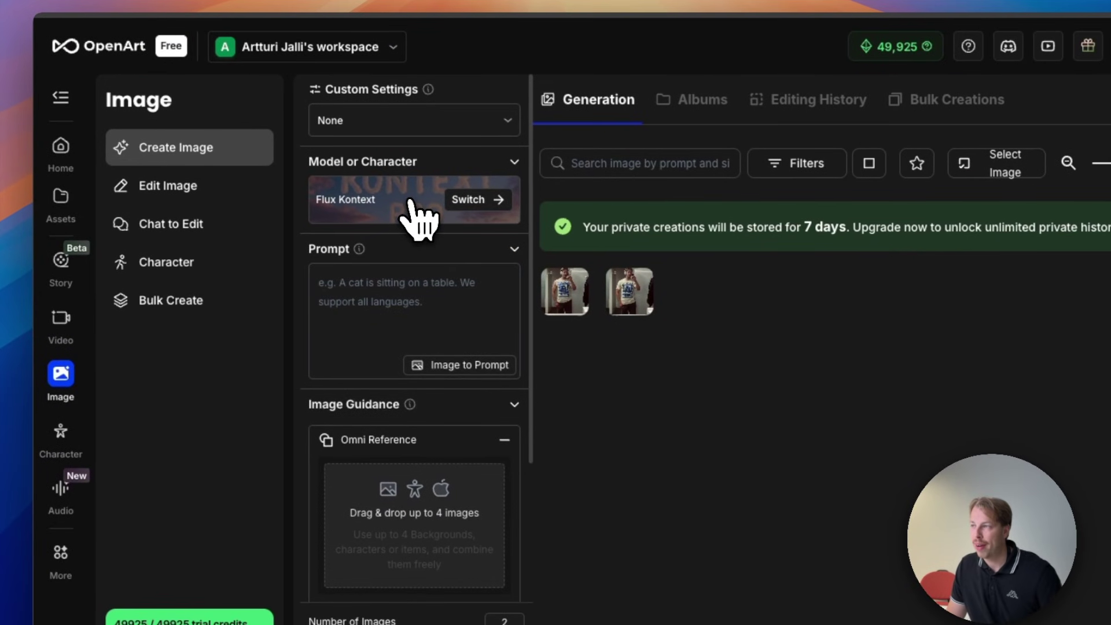
left_click(417, 218)
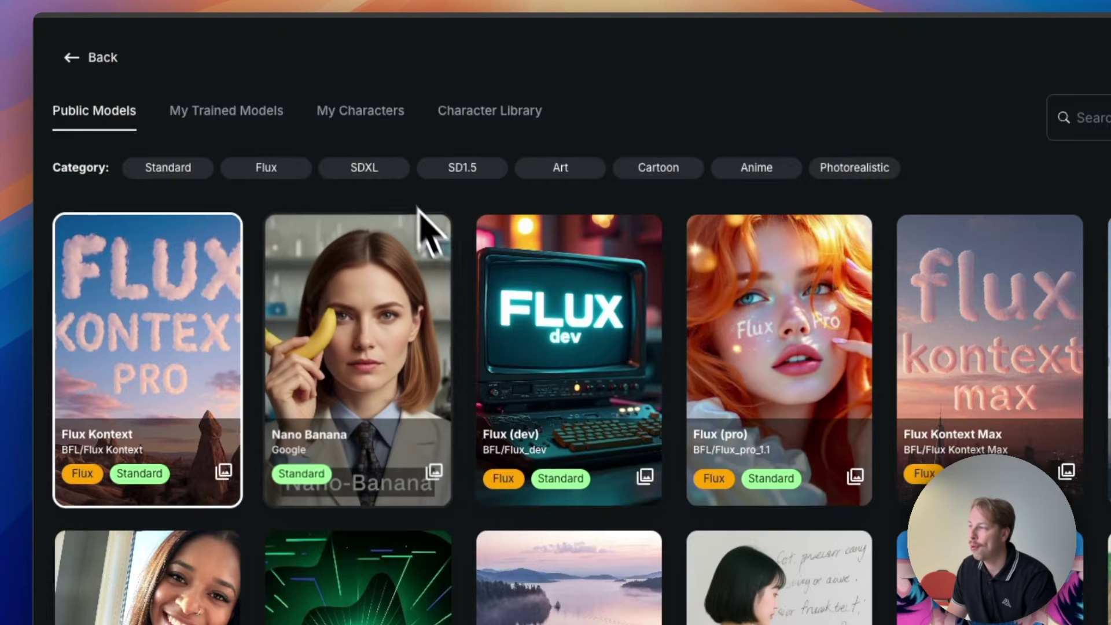
scroll(458, 289, "down", 2)
scroll(481, 333, "down", 15)
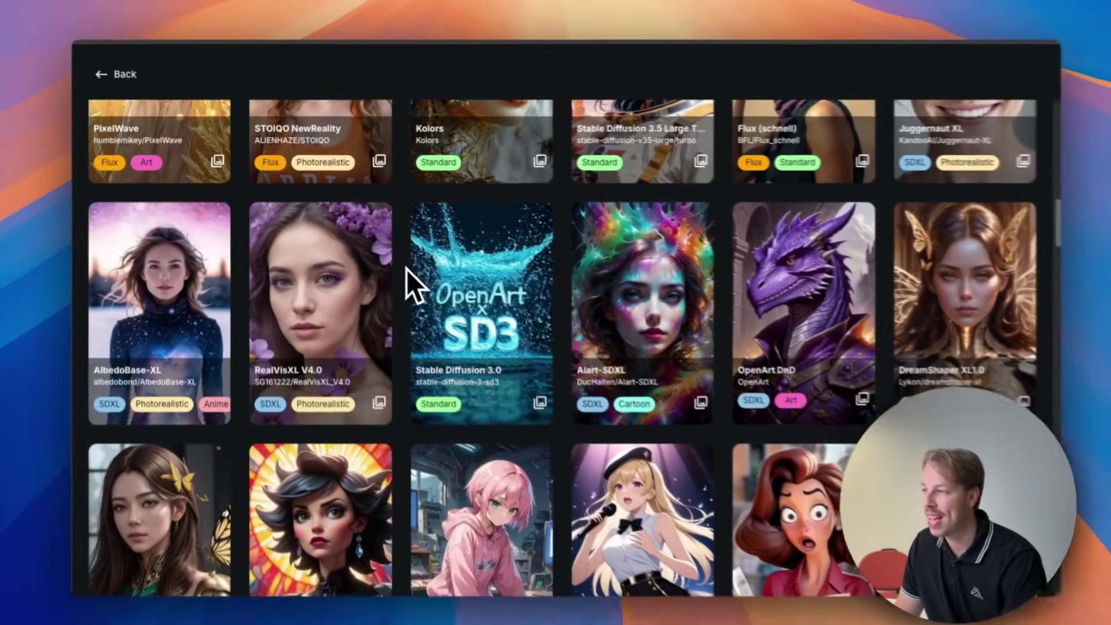
scroll(400, 265, "down", 12)
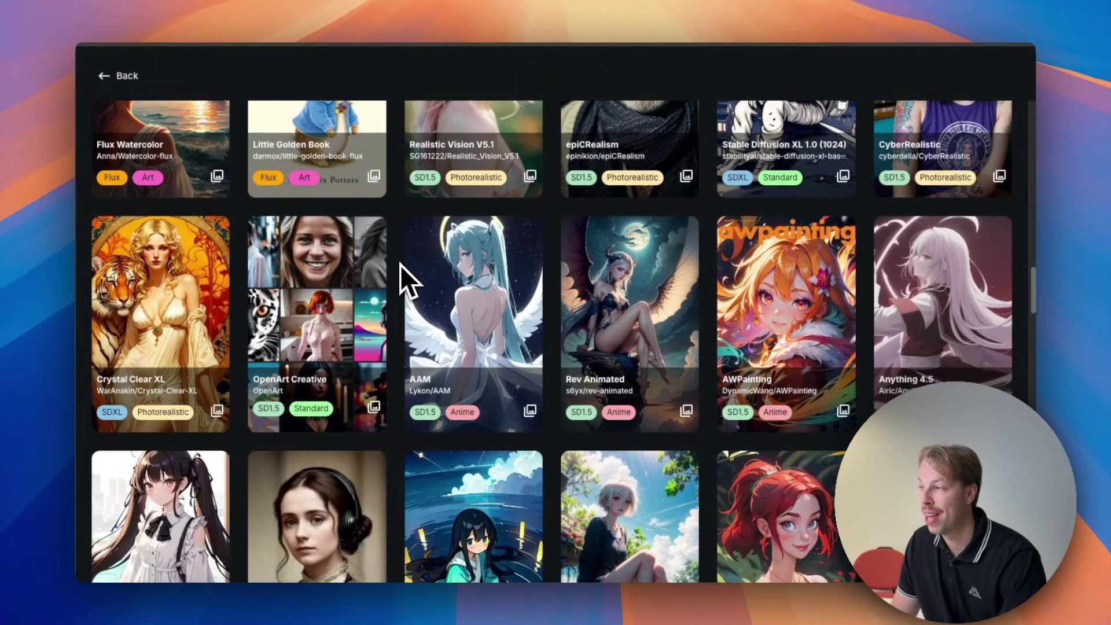
scroll(401, 265, "down", 3)
scroll(401, 265, "up", 20)
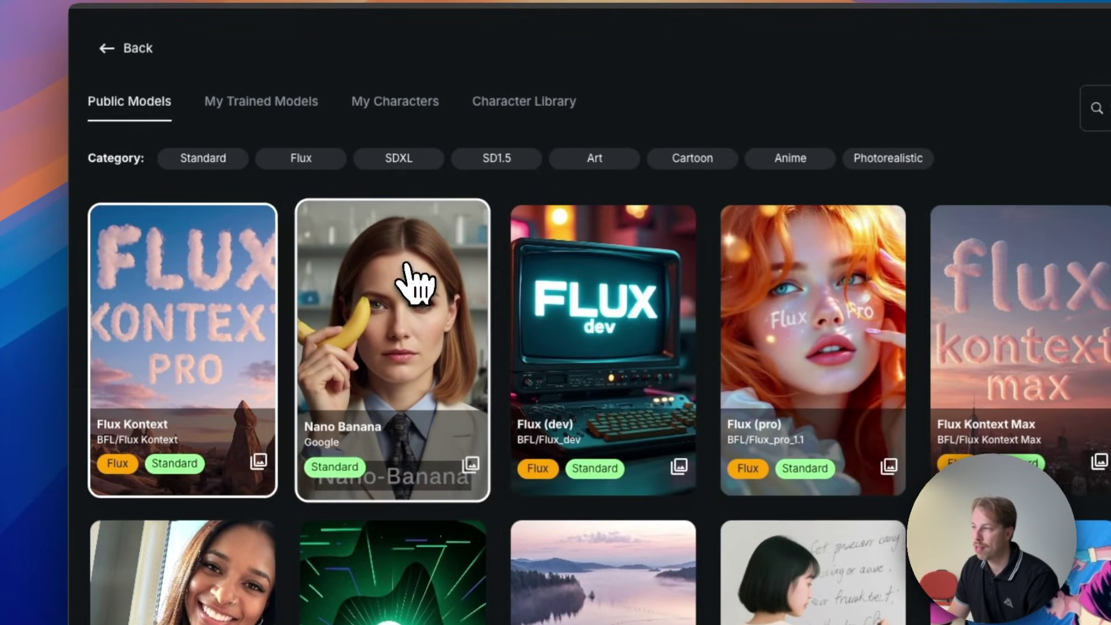
left_click(329, 250)
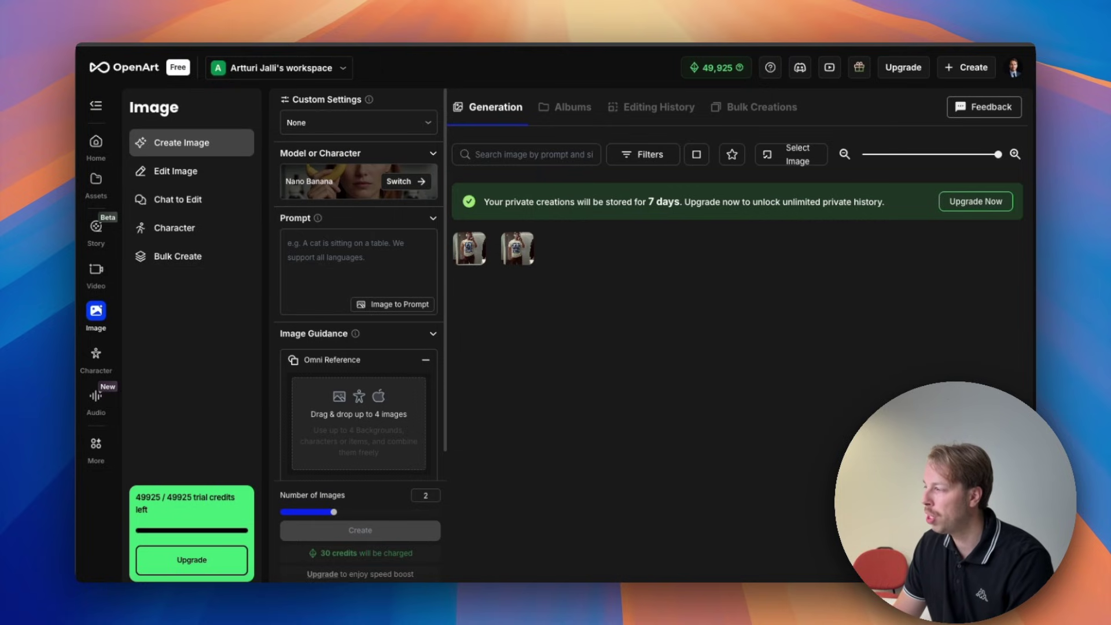
Step: Preview the mirror selfie photo, close it, and add it as the first Omni Reference image
key("super+Tab")
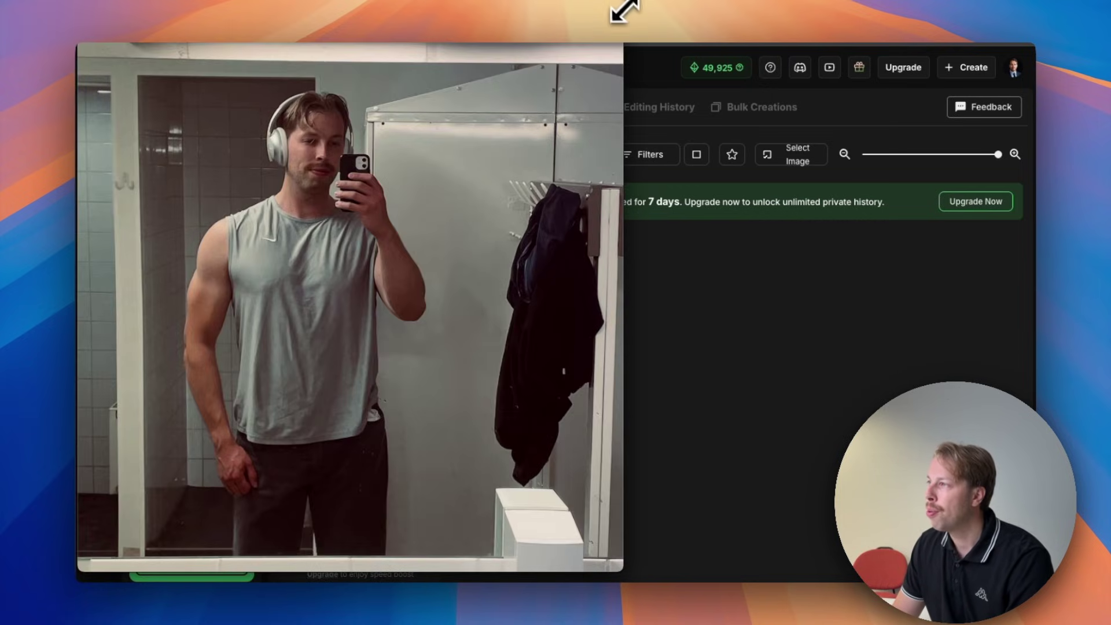
left_click_drag(619, 5, 534, 45)
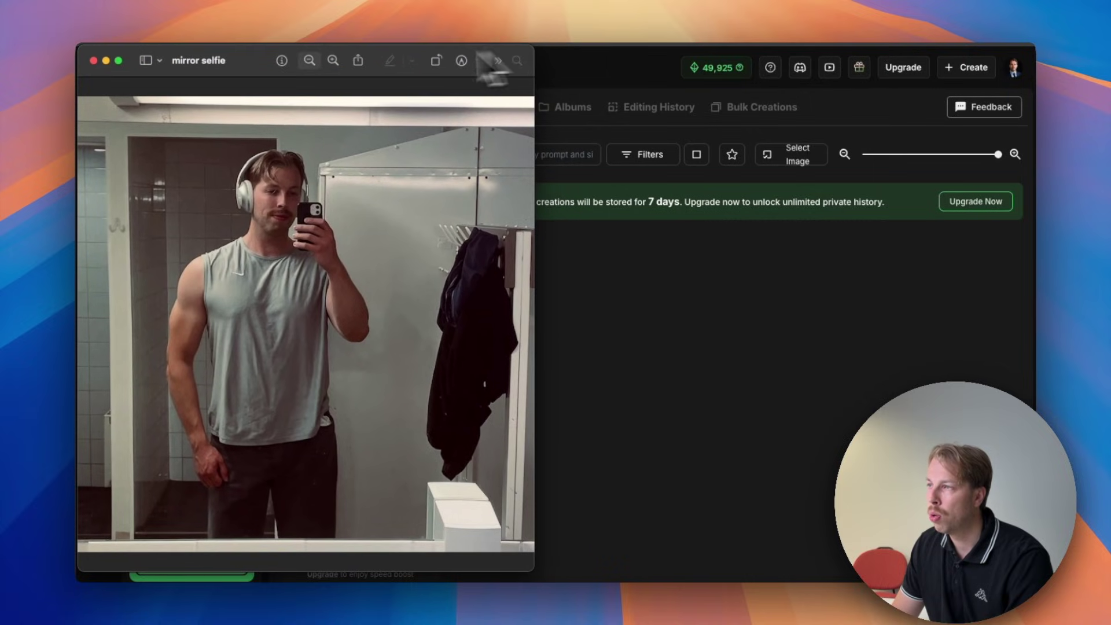
left_click_drag(259, 64, 407, 79)
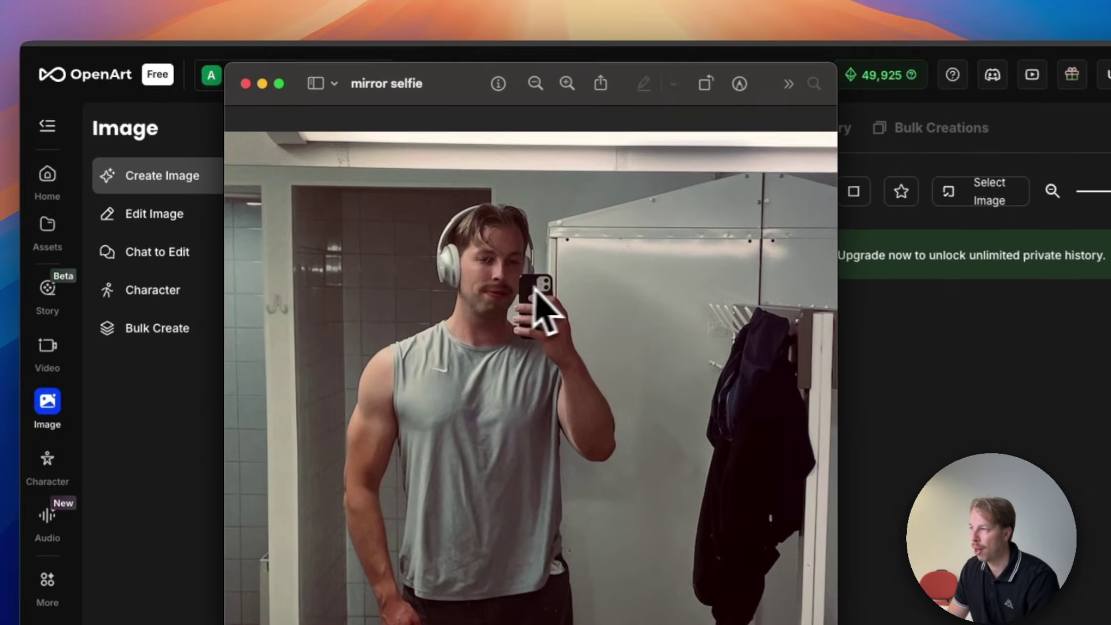
left_click(246, 84)
left_click_drag(1100, 614, 229, 428)
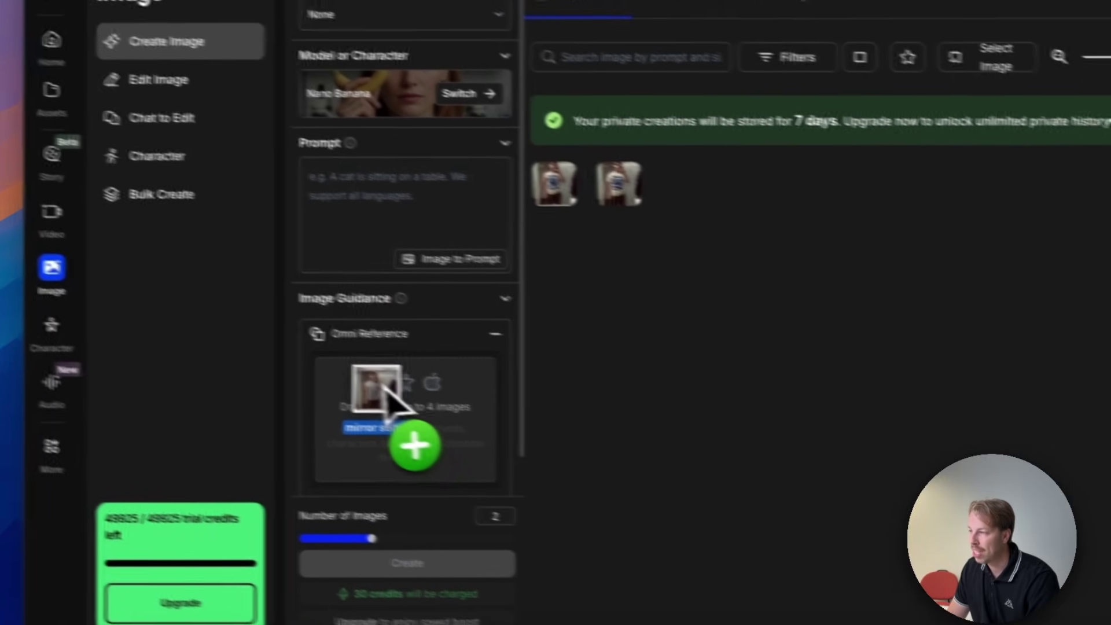
left_click_drag(426, 400, 360, 318)
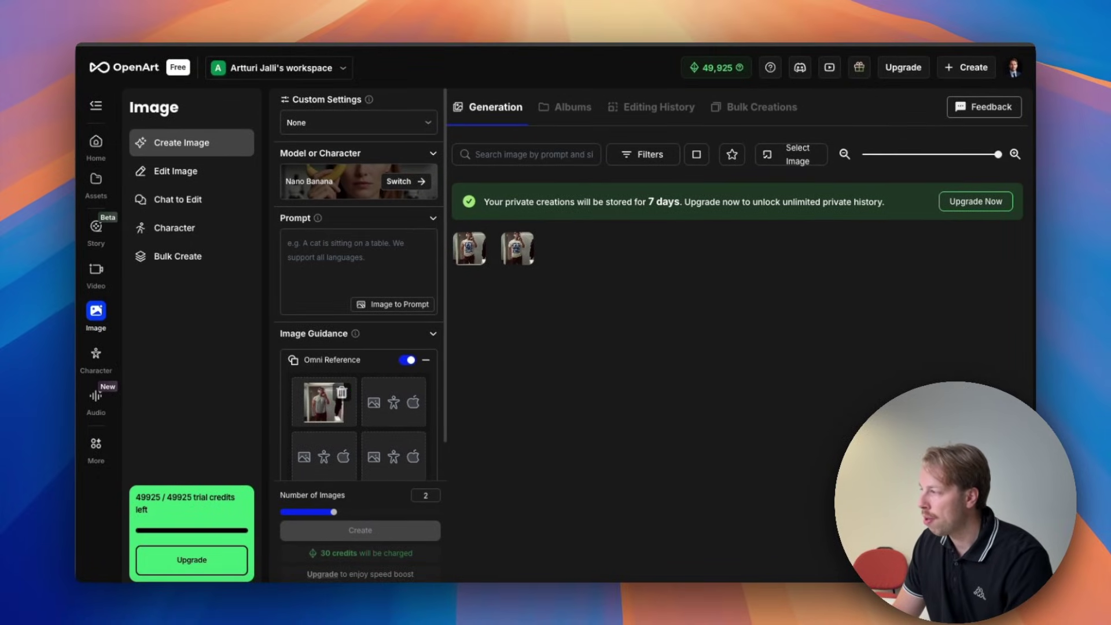
Step: Preview the beige "ORIGINAL" t-shirt photo and add it as the second Omni Reference image
key("super+Tab")
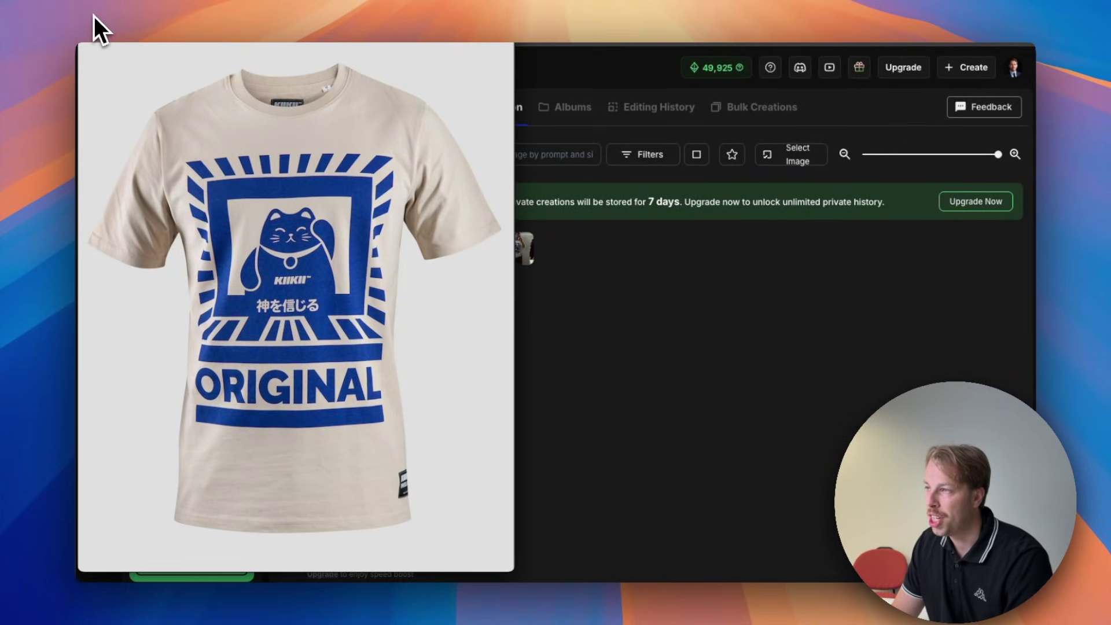
key("space")
left_click_drag(738, 389, 681, 372)
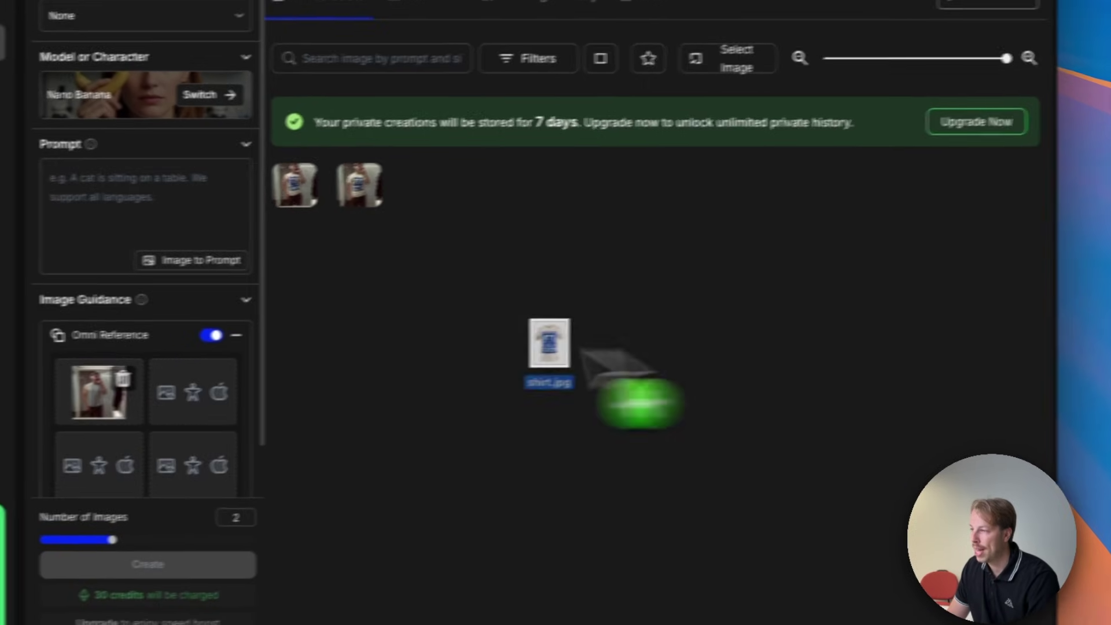
left_click_drag(581, 351, 209, 400)
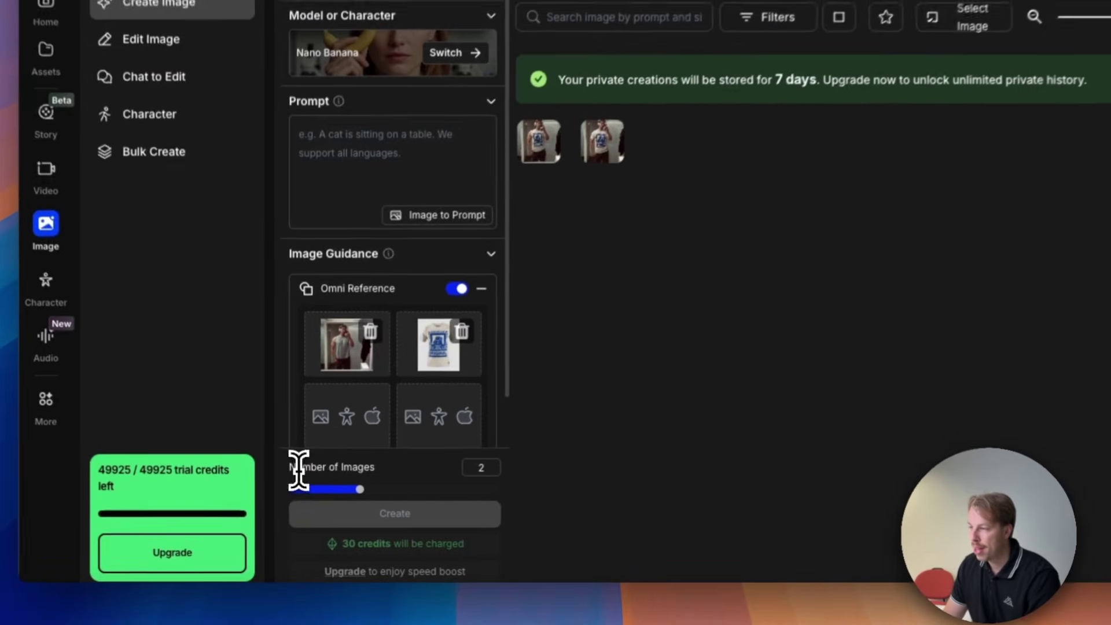
Step: Set the number of images to generate to 1
triple_click(288, 496)
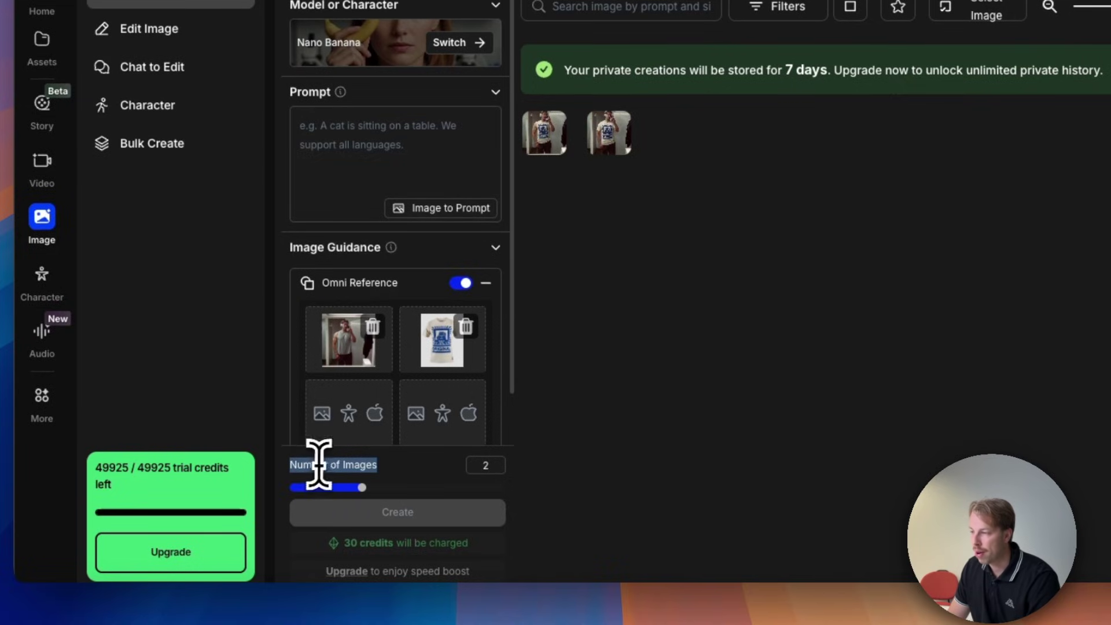
left_click_drag(483, 469, 598, 492)
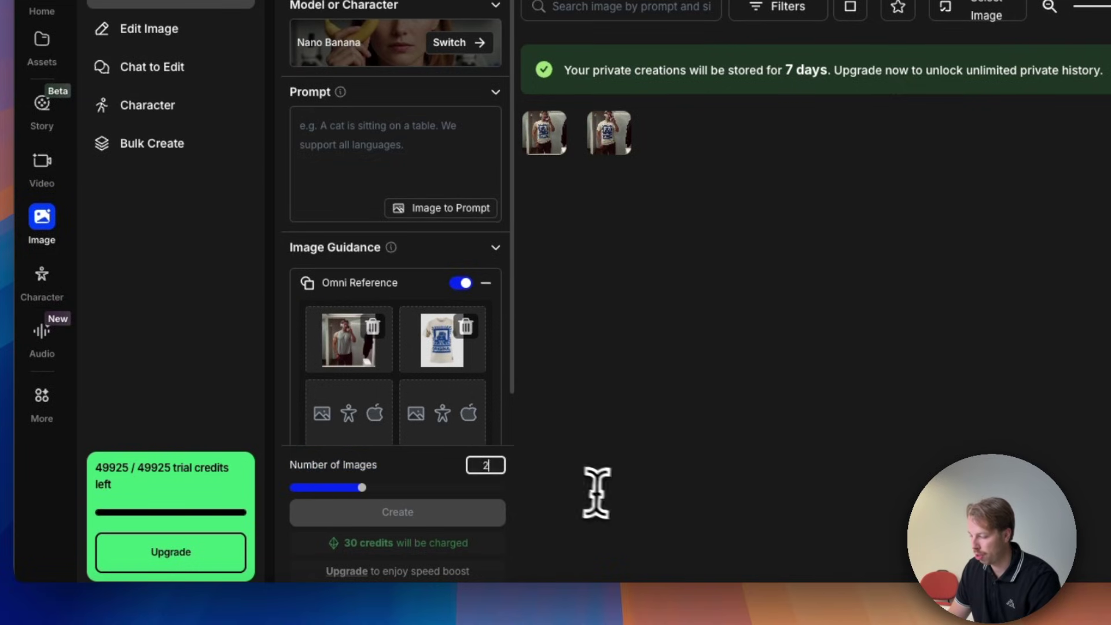
type("1")
left_click(583, 458)
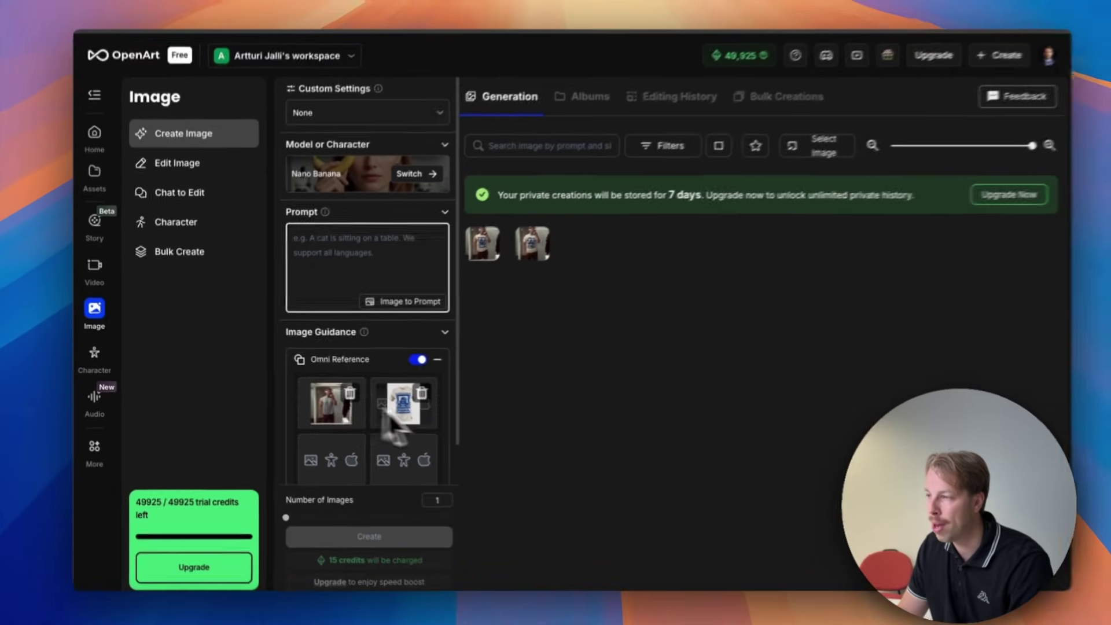
Step: Enter the prompt "A man wearing the t-shirt" and generate the image
left_click(315, 241)
type("A man wearing the t-shirt")
left_click_drag(290, 244, 321, 245)
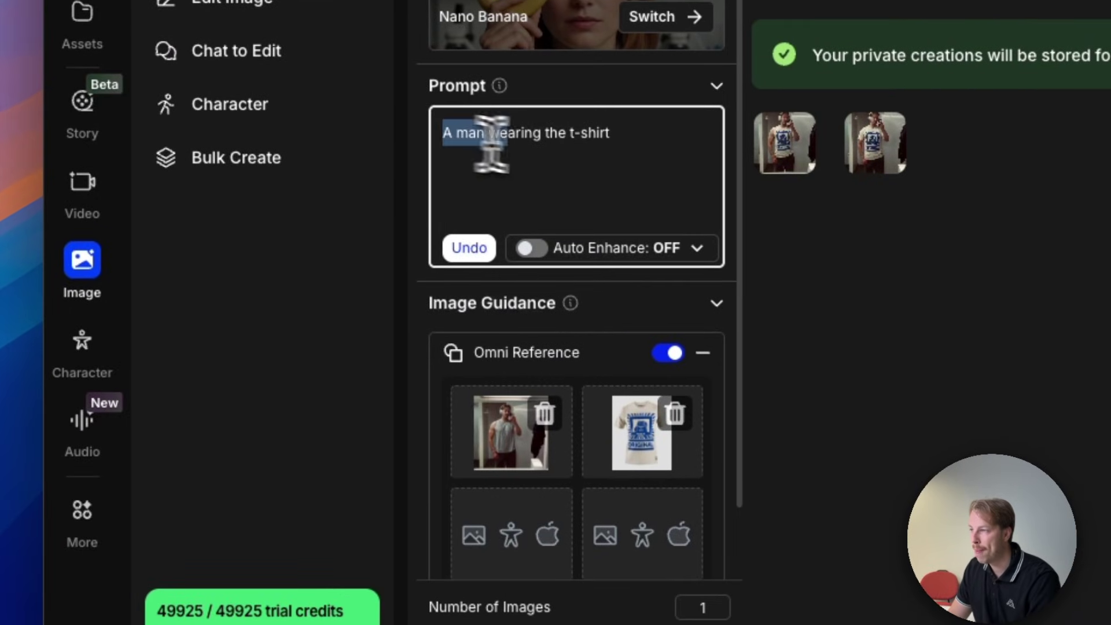
left_click_drag(492, 145, 592, 145)
left_click(603, 145)
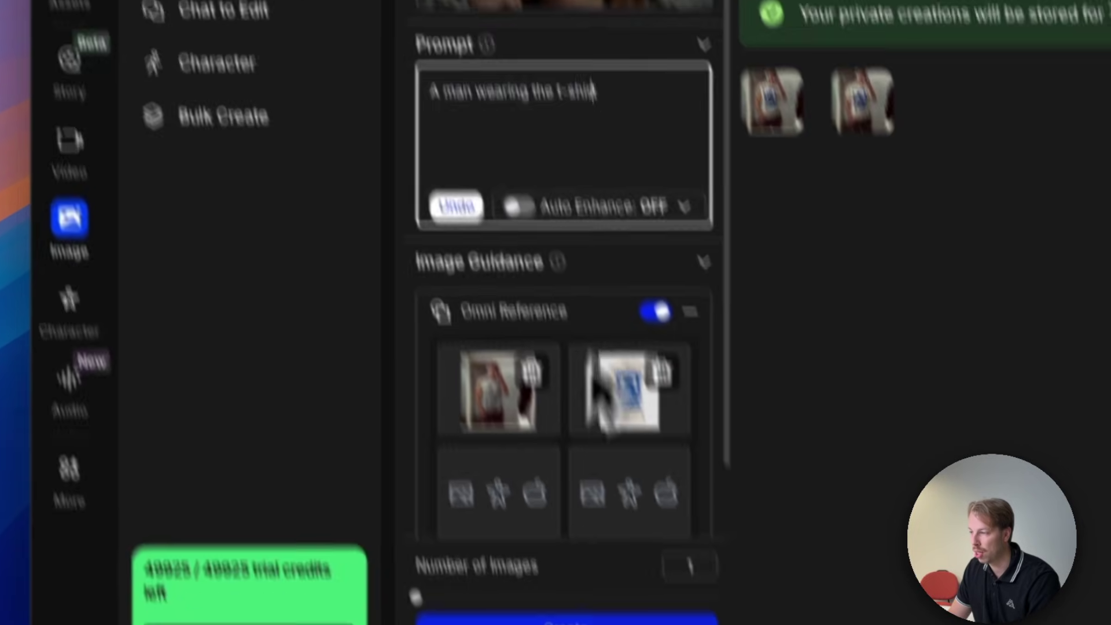
left_click(591, 620)
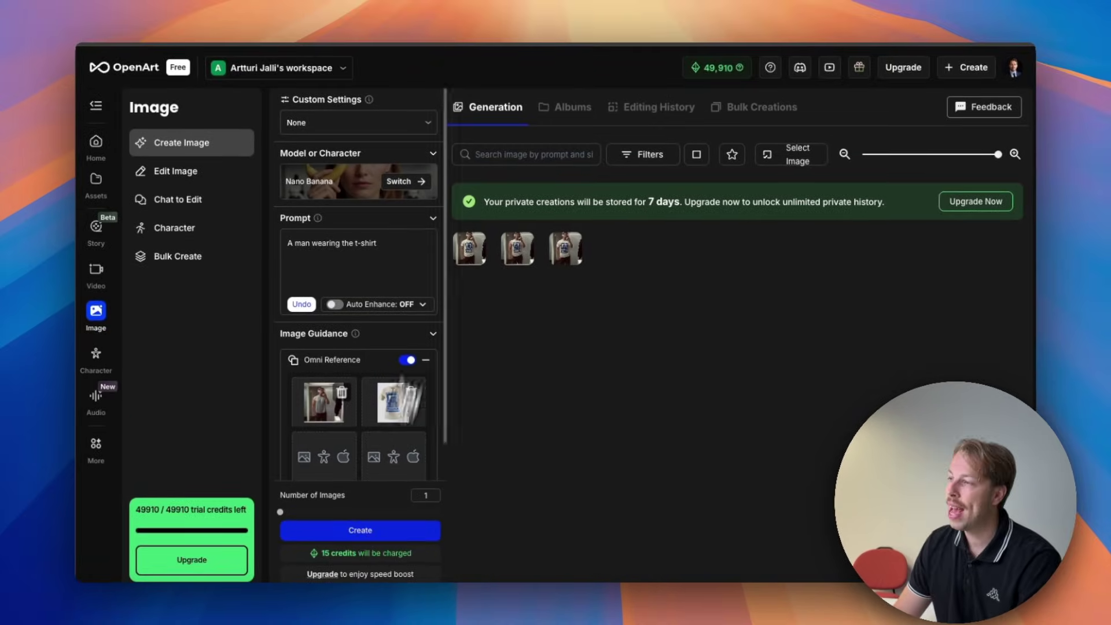
Step: View the newest generated image enlarged and compare it with the original mirror selfie
left_click(470, 249)
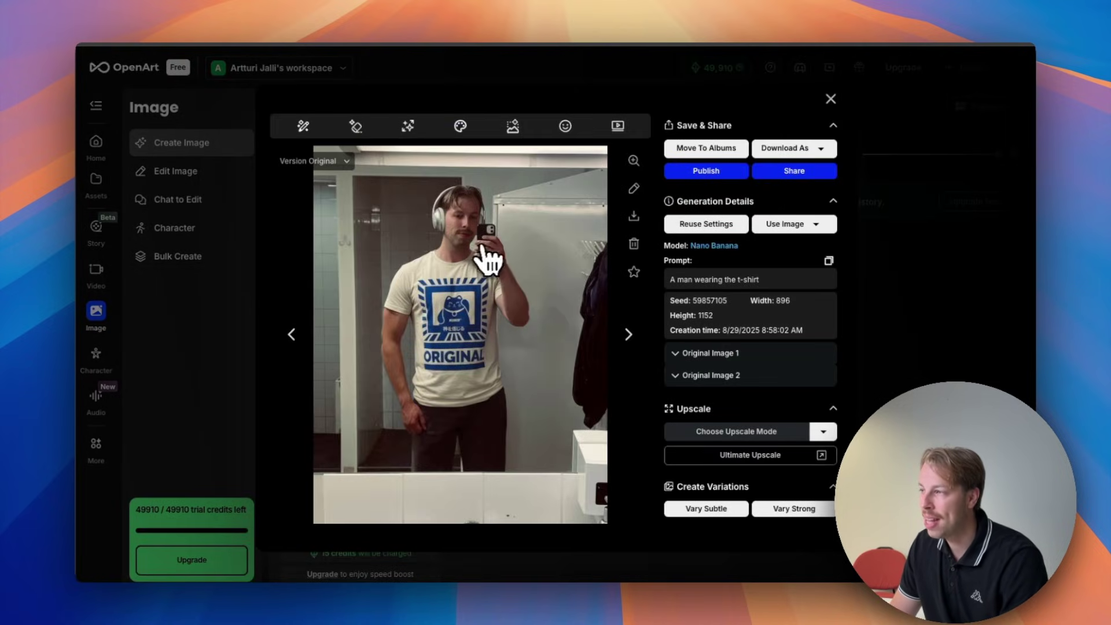
left_click(480, 249)
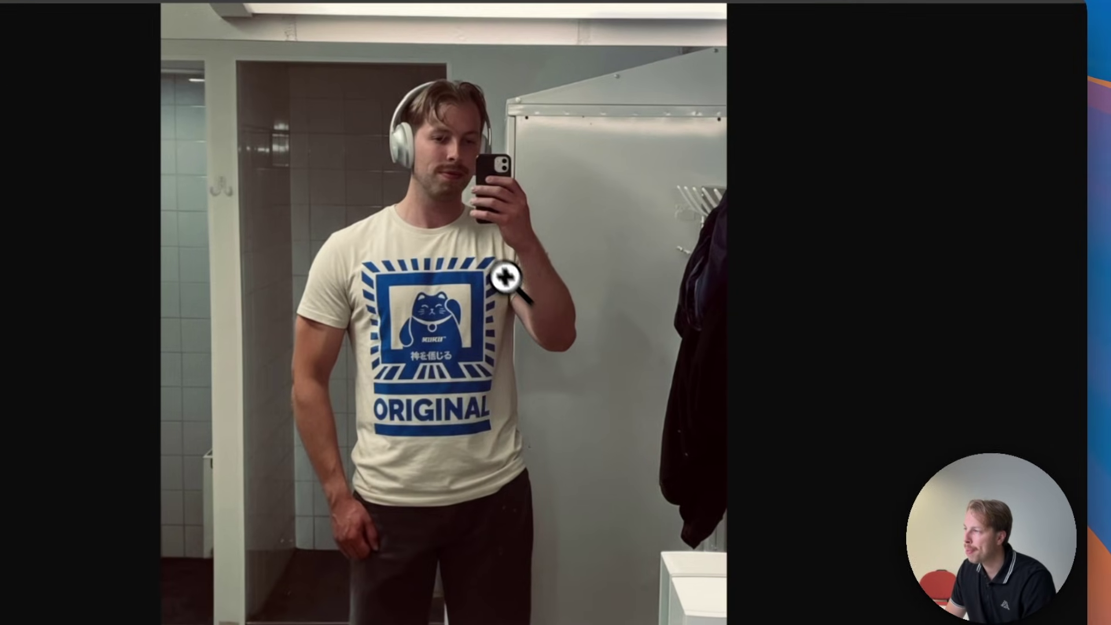
left_click(433, 186)
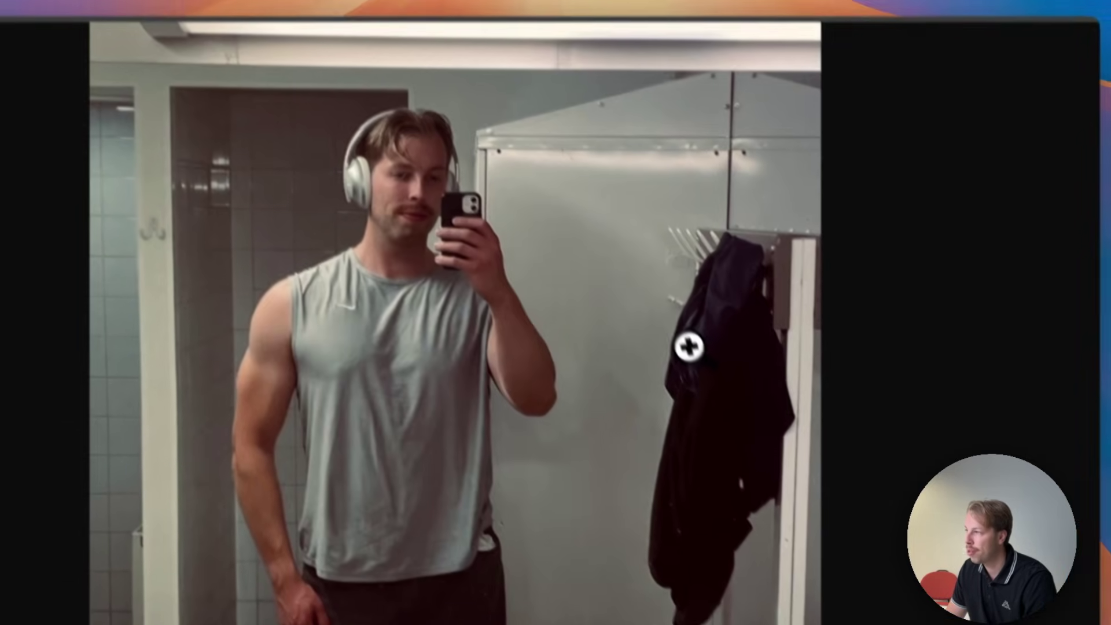
left_click(403, 266)
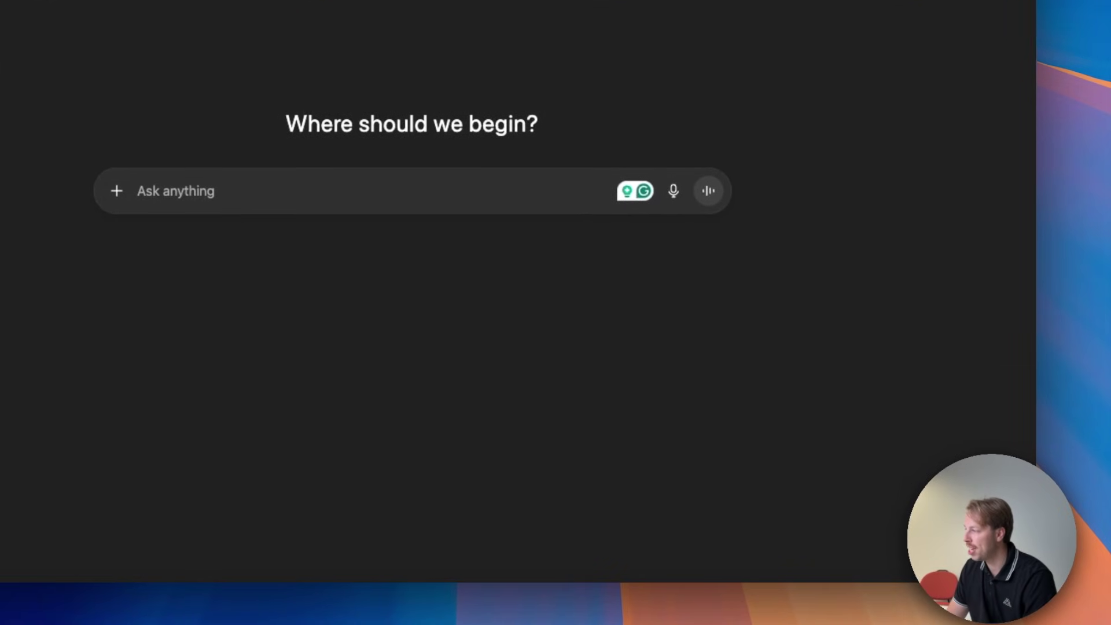
Step: In ChatGPT, attach the mirror selfie and the t-shirt photo to a new chat, paste the copied prompt and submit it
left_click_drag(1071, 313, 453, 303)
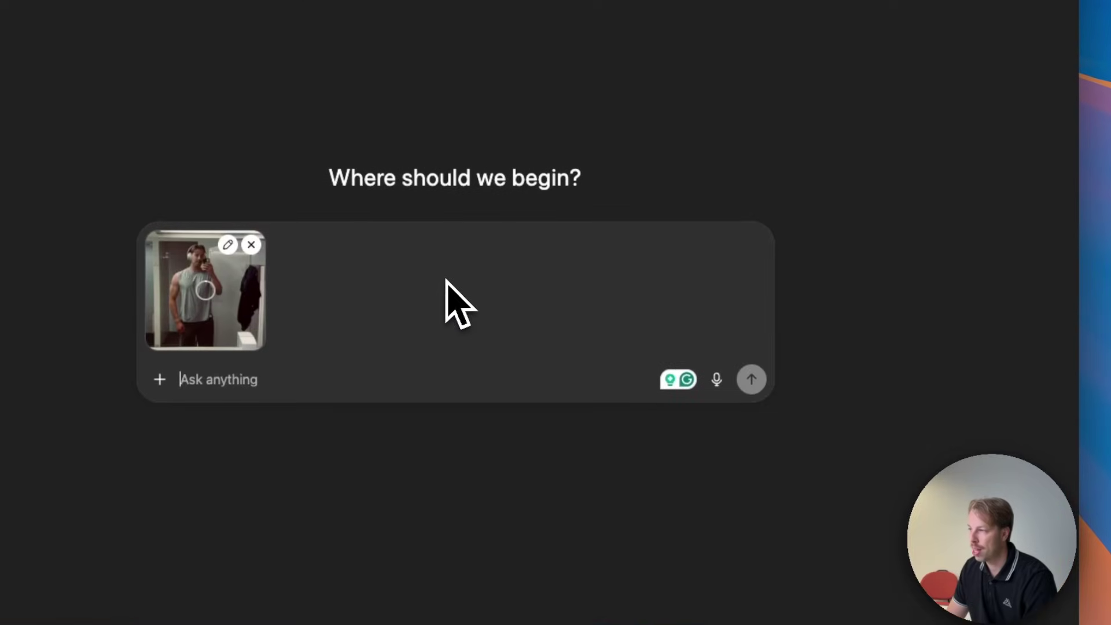
left_click_drag(1071, 428, 369, 359)
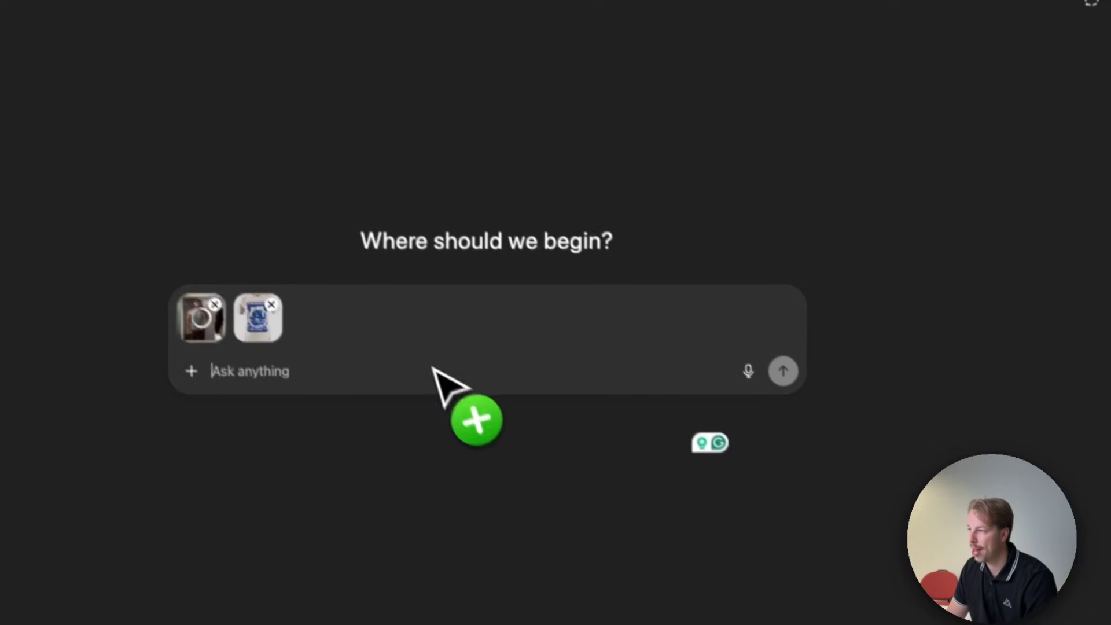
type("Create an image of the man wearing the shirt")
key("Return")
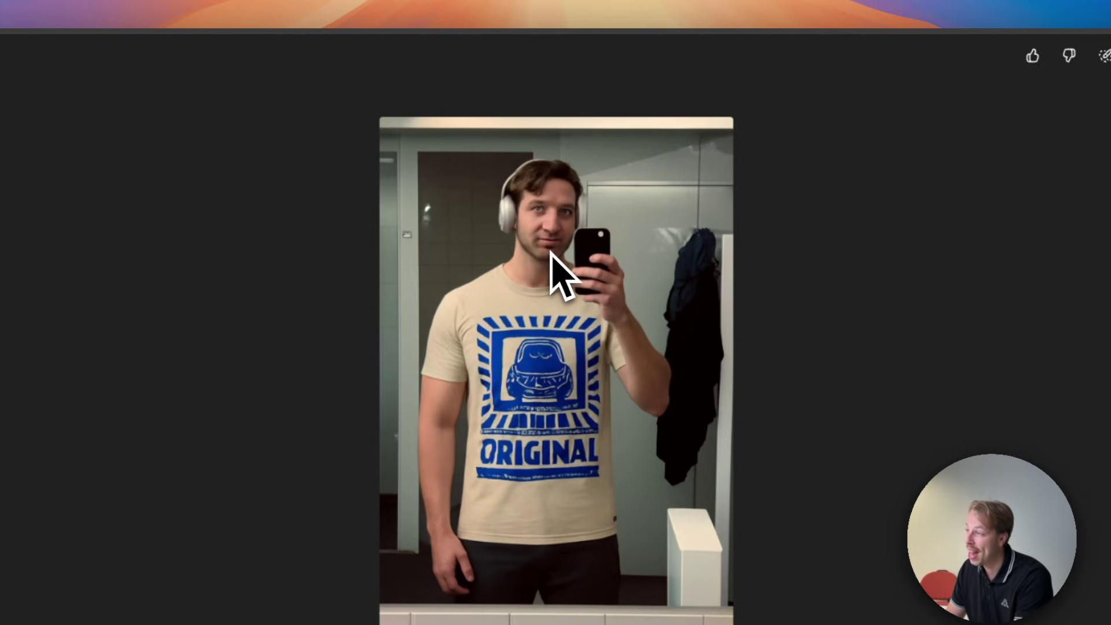
Step: Open ChatGPT's generated image in a new tab for comparison, and return to OpenArt's image creation page
right_click(551, 252)
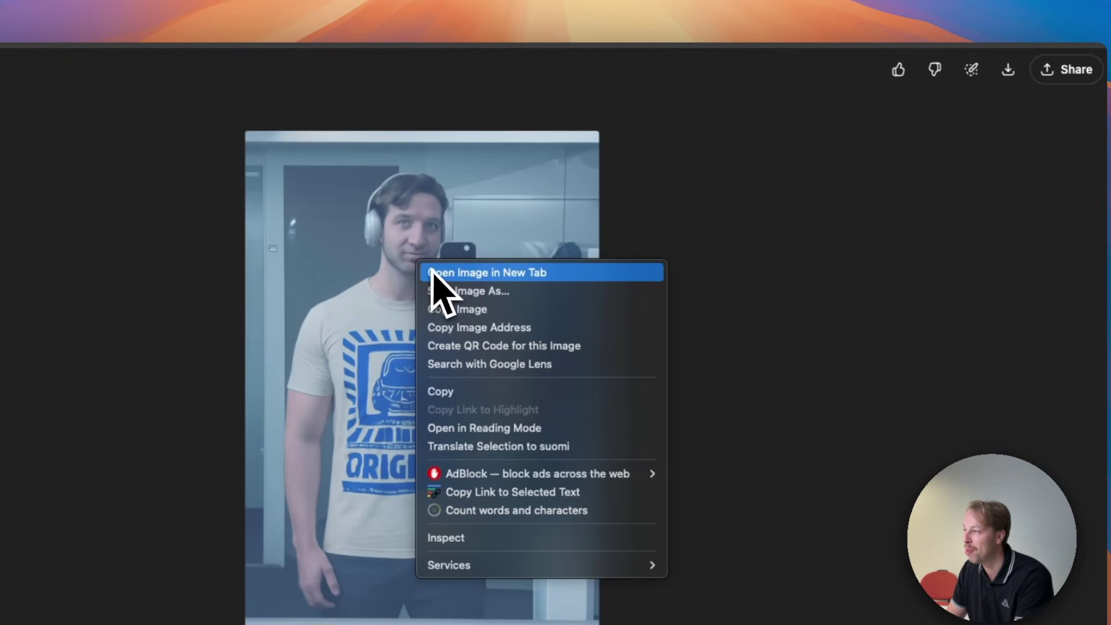
left_click(567, 257)
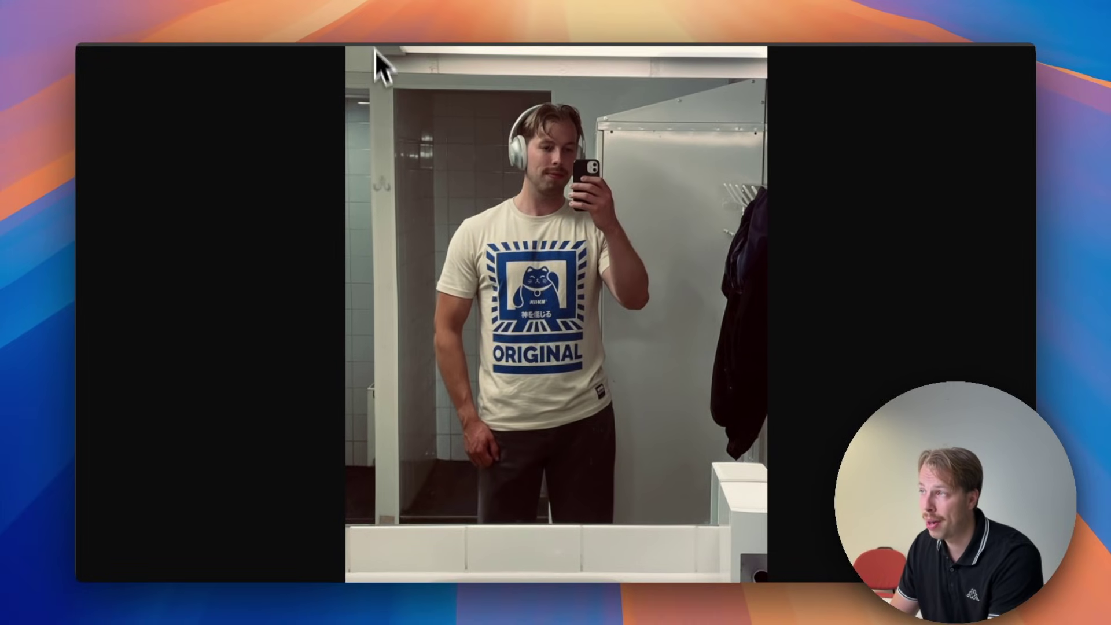
left_click(370, 11)
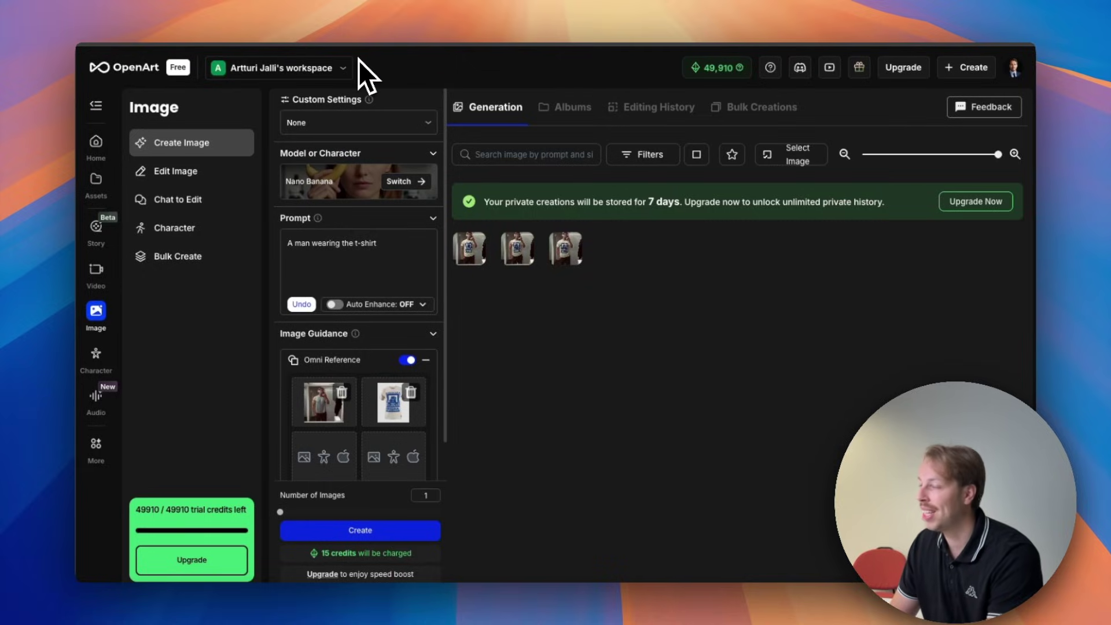